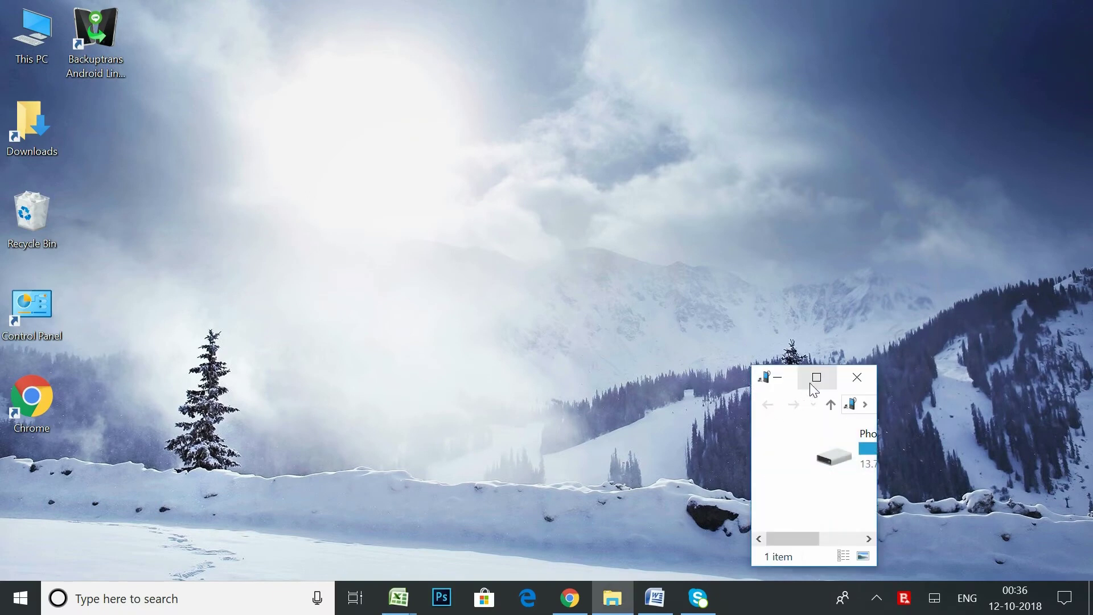
Step: Copy the LINE_Backup folder from the Samsung Galaxy Note's Phone storage in a maximized File Explorer window
{"action": "left_click", "coordinate": [811, 381]}
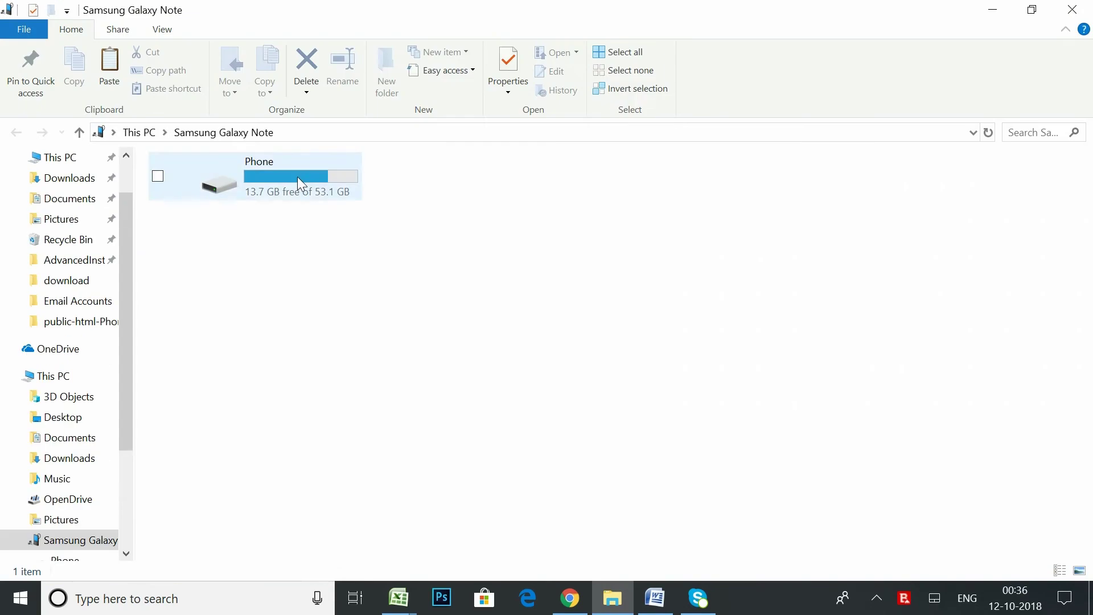
{"action": "double_click", "coordinate": [297, 176]}
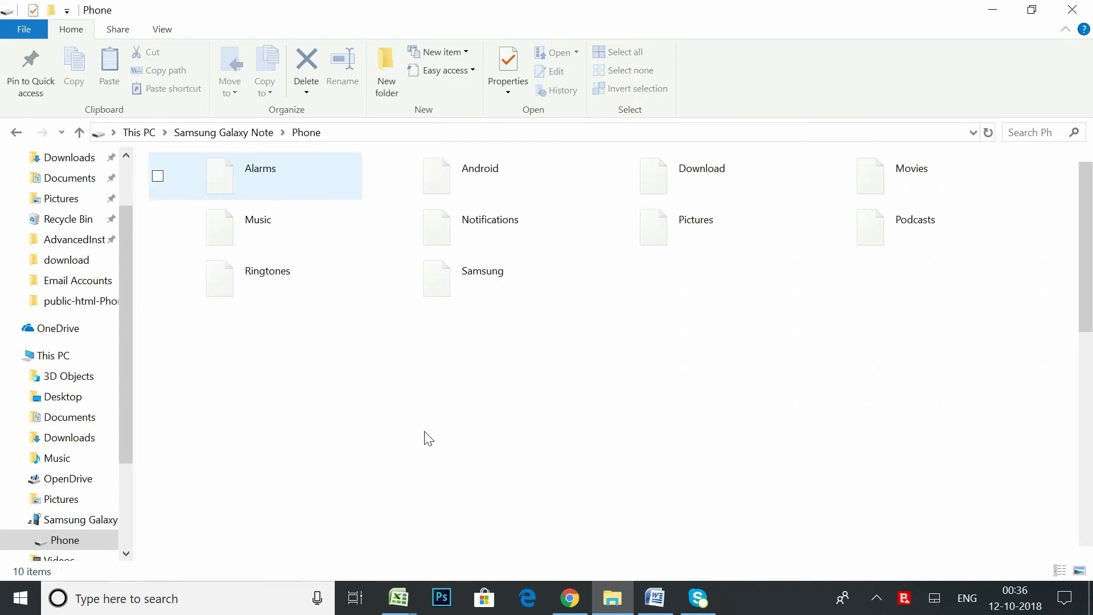
{"action": "left_click_drag", "start_coordinate": [1085, 288], "coordinate": [1090, 324]}
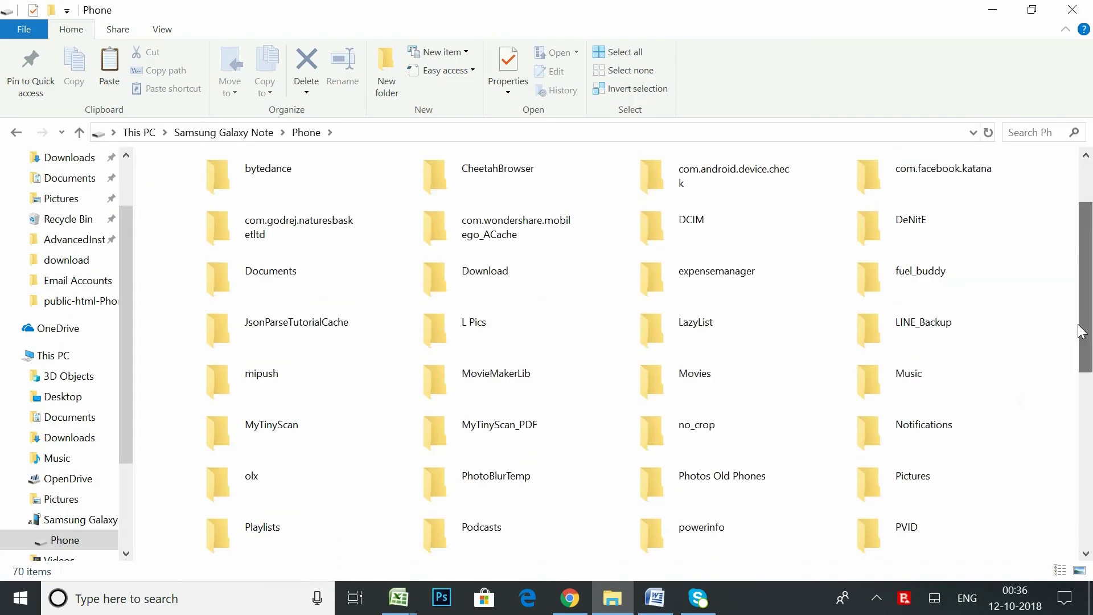
{"action": "right_click", "coordinate": [905, 322]}
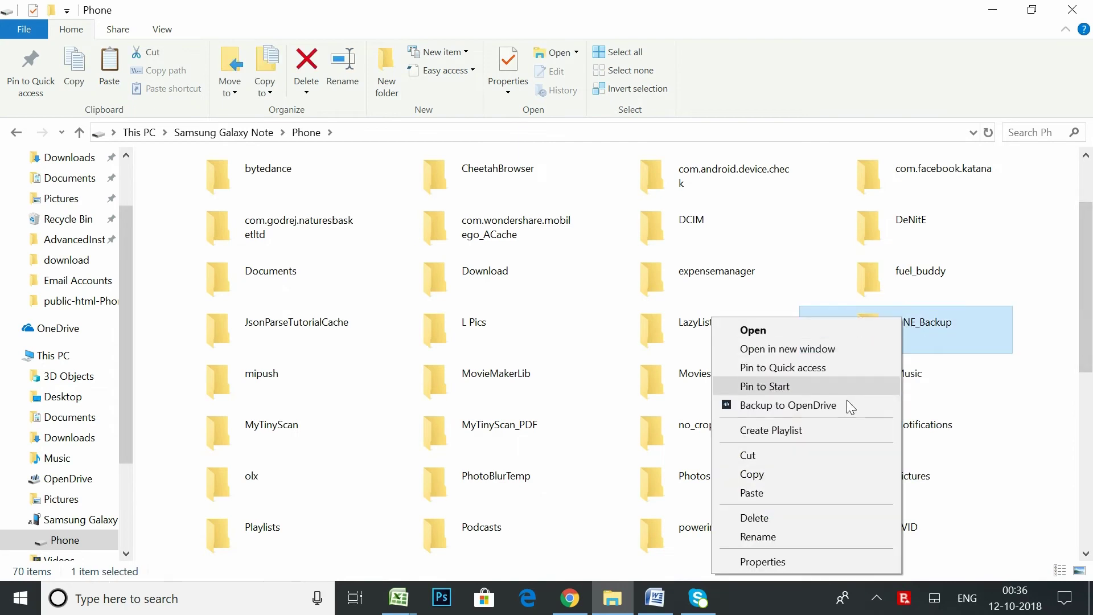
{"action": "left_click", "coordinate": [818, 472]}
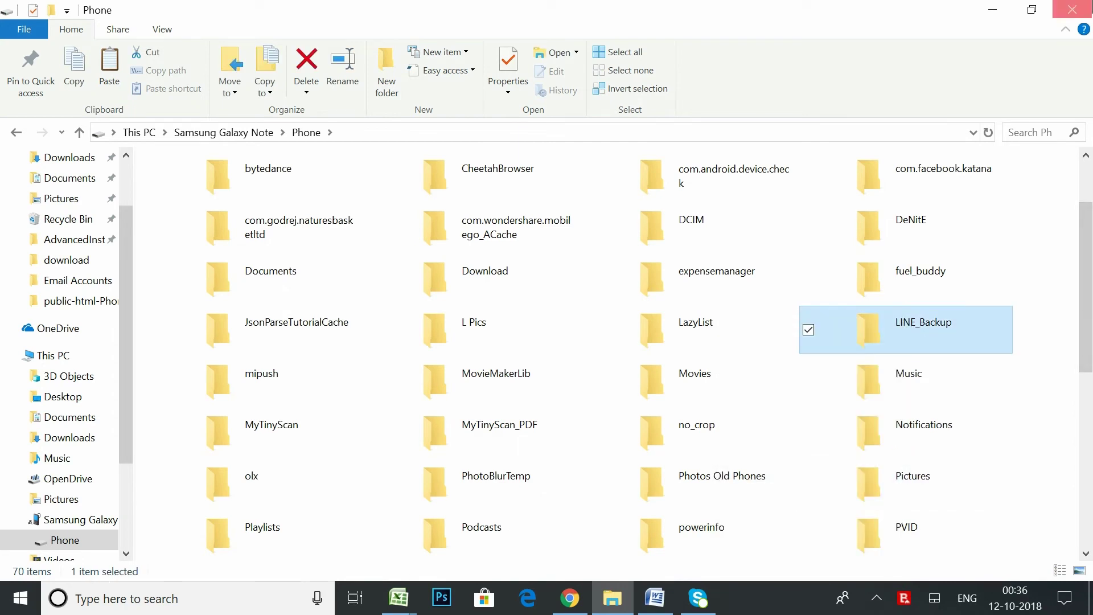
Step: Close File Explorer, paste the copied LINE_Backup folder onto the desktop and place it below the Backuptrans shortcut
{"action": "left_click", "coordinate": [1071, 10]}
{"action": "right_click", "coordinate": [151, 175]}
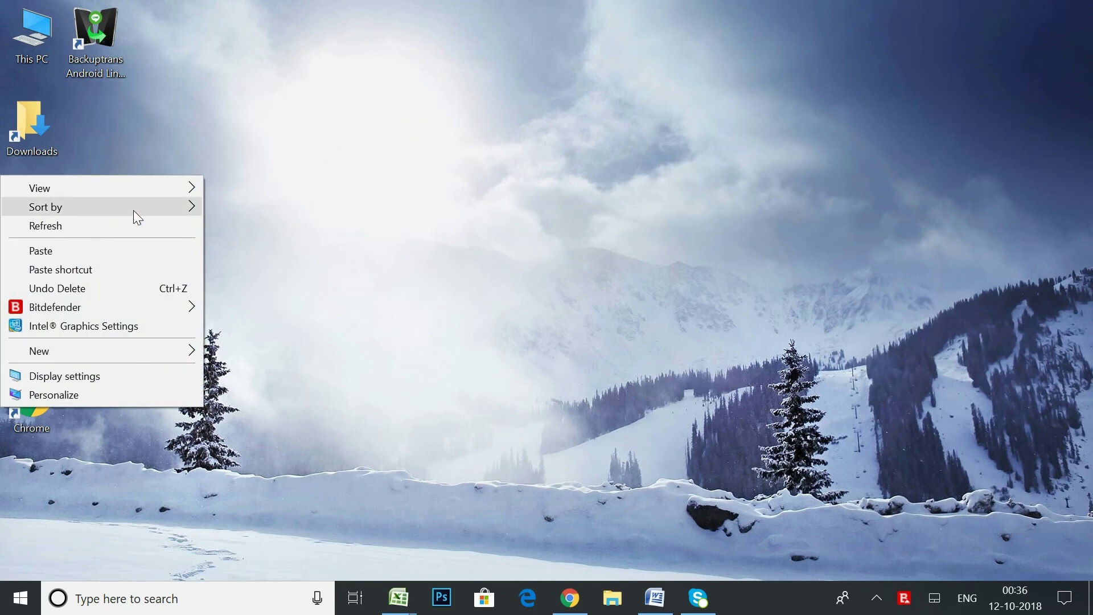
{"action": "left_click", "coordinate": [125, 247]}
{"action": "left_click_drag", "start_coordinate": [1031, 215], "coordinate": [83, 136]}
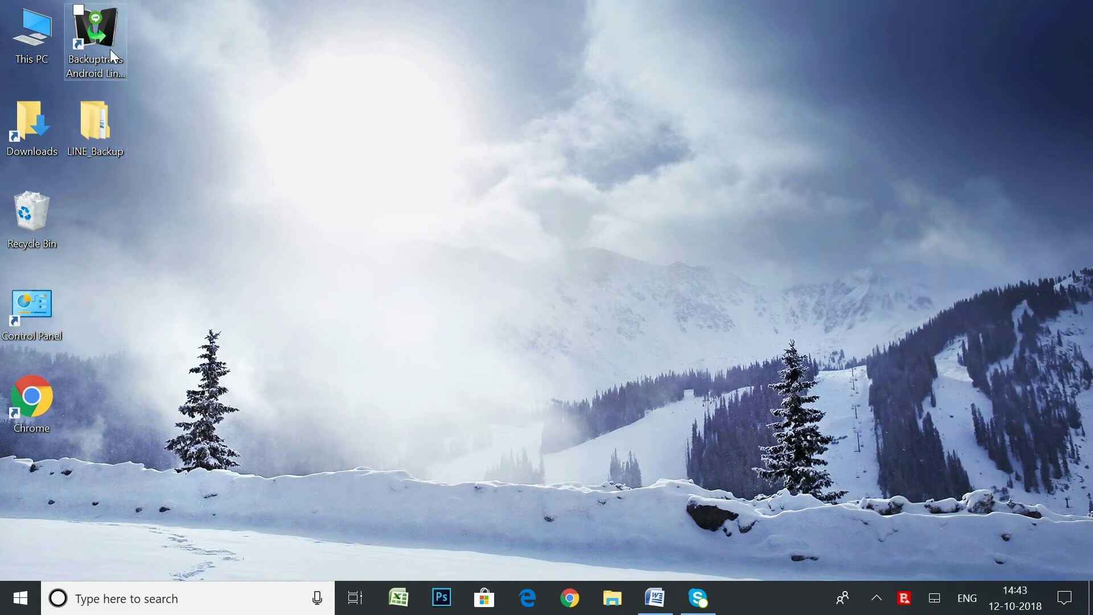
Step: Launch Backuptrans Android Line to iPhone Transfer from the desktop, reposition its window and acknowledge the iPhone connection notes
{"action": "left_click", "coordinate": [110, 49]}
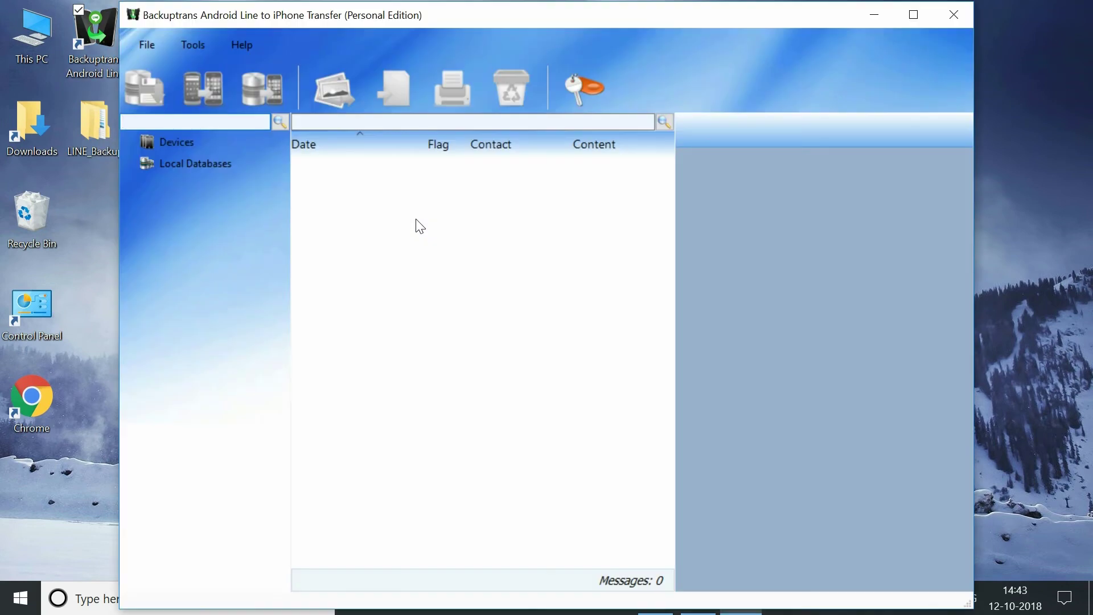
{"action": "left_click_drag", "start_coordinate": [120, 3], "coordinate": [227, 38]}
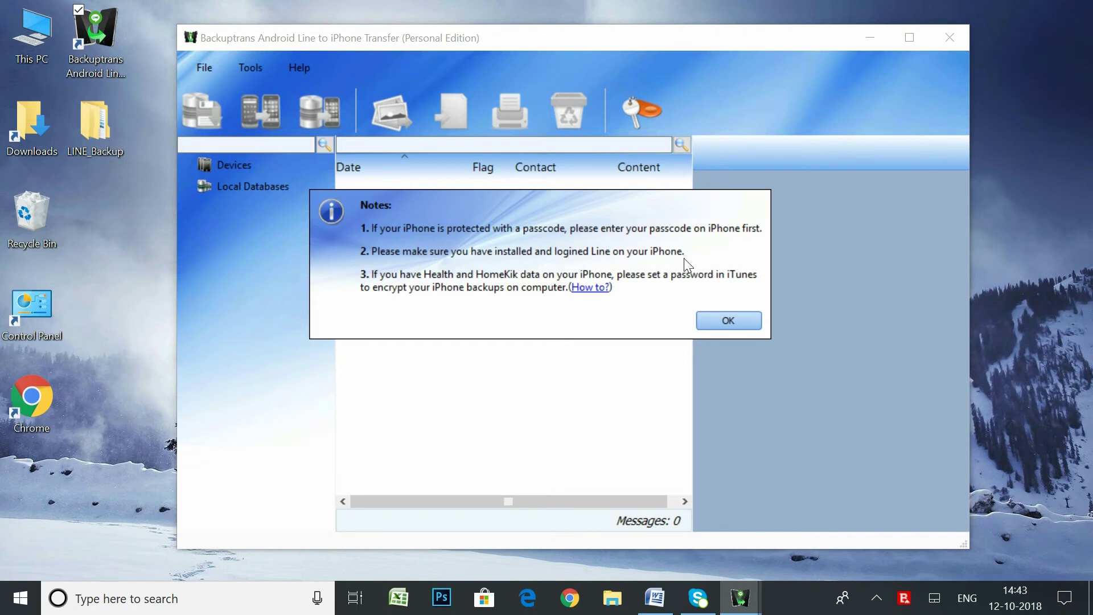
{"action": "left_click", "coordinate": [705, 319]}
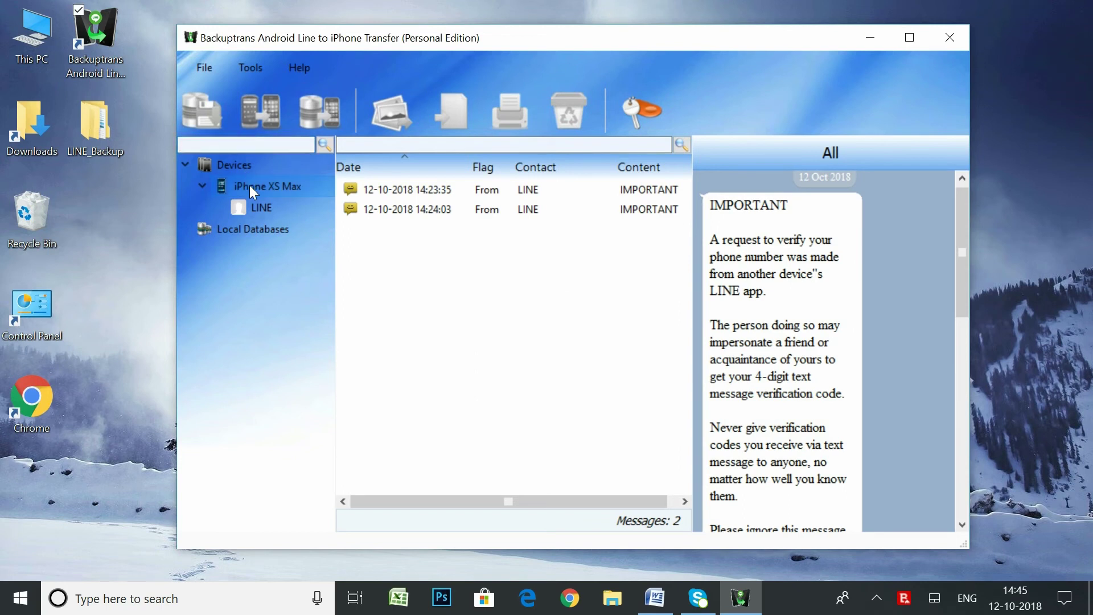
Step: Import the Line backup file for the iPhone XS Max device, choosing the LINE_Backup folder on the Desktop
{"action": "right_click", "coordinate": [309, 187]}
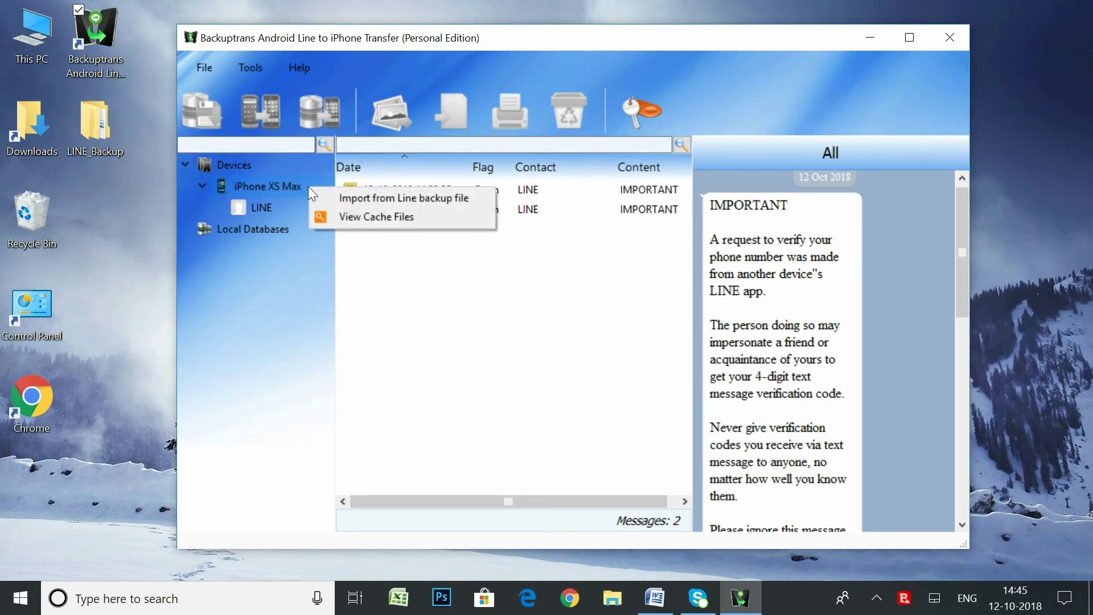
{"action": "left_click", "coordinate": [362, 200]}
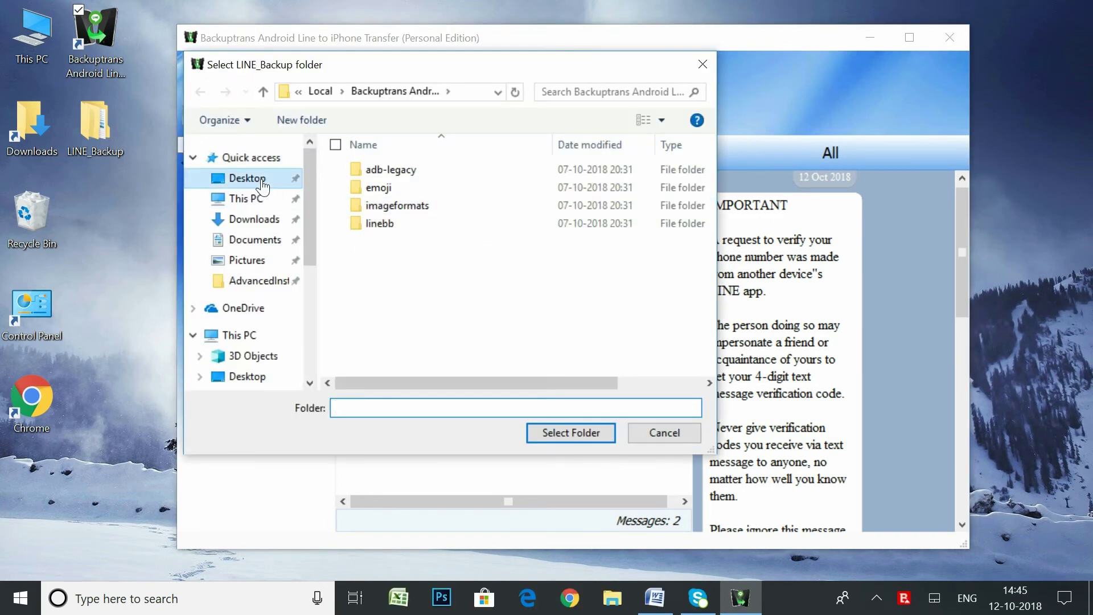
{"action": "left_click", "coordinate": [261, 179]}
{"action": "left_click", "coordinate": [366, 203]}
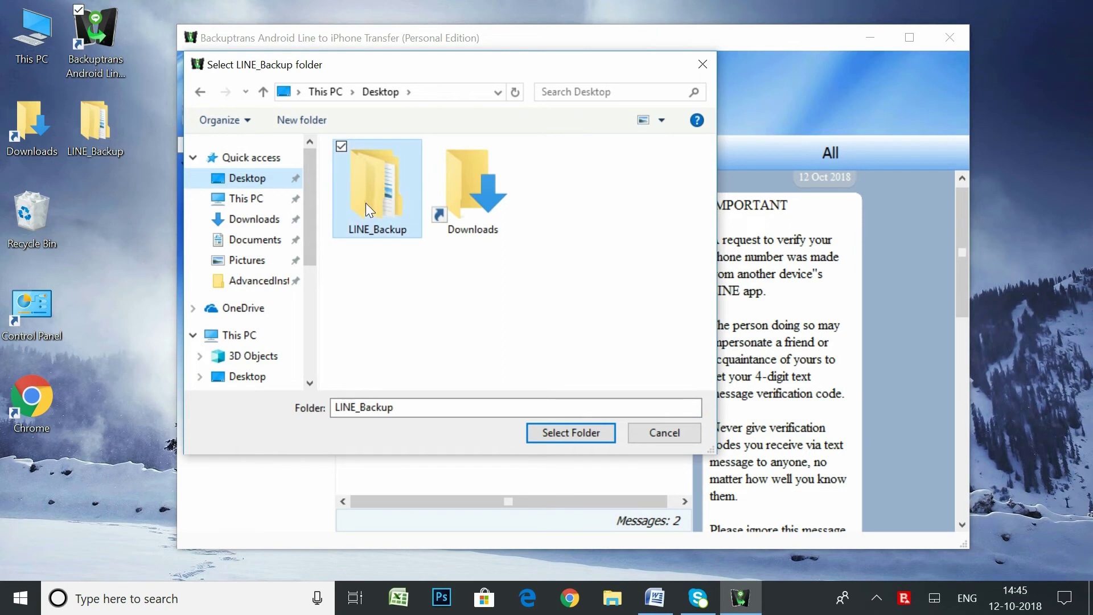
{"action": "left_click", "coordinate": [567, 436]}
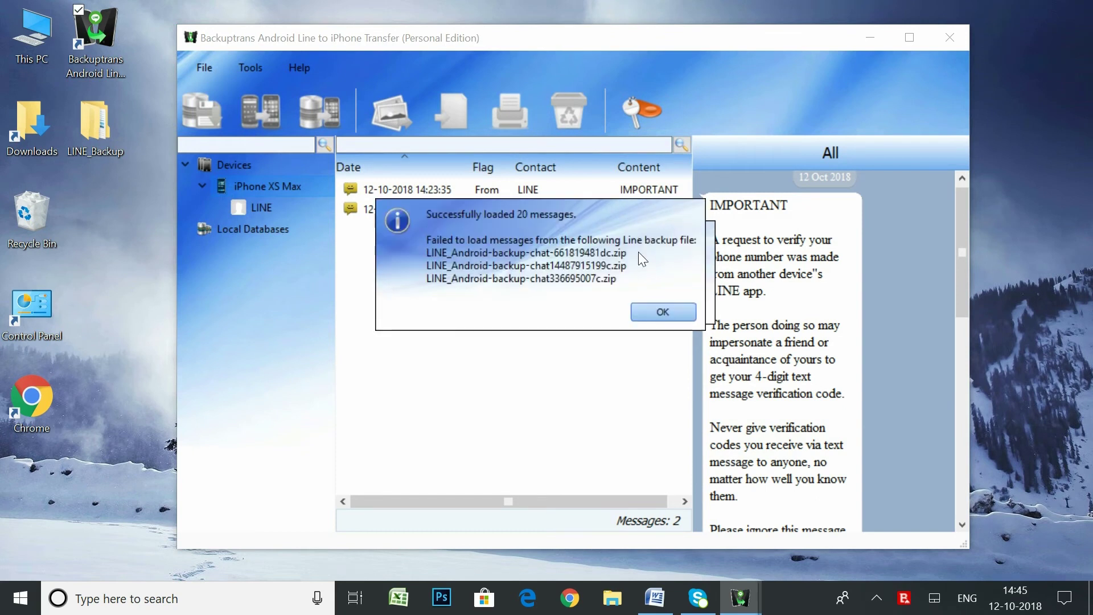
Step: Acknowledge the load report and save the imported messages to a local database under the suggested name
{"action": "left_click", "coordinate": [650, 310]}
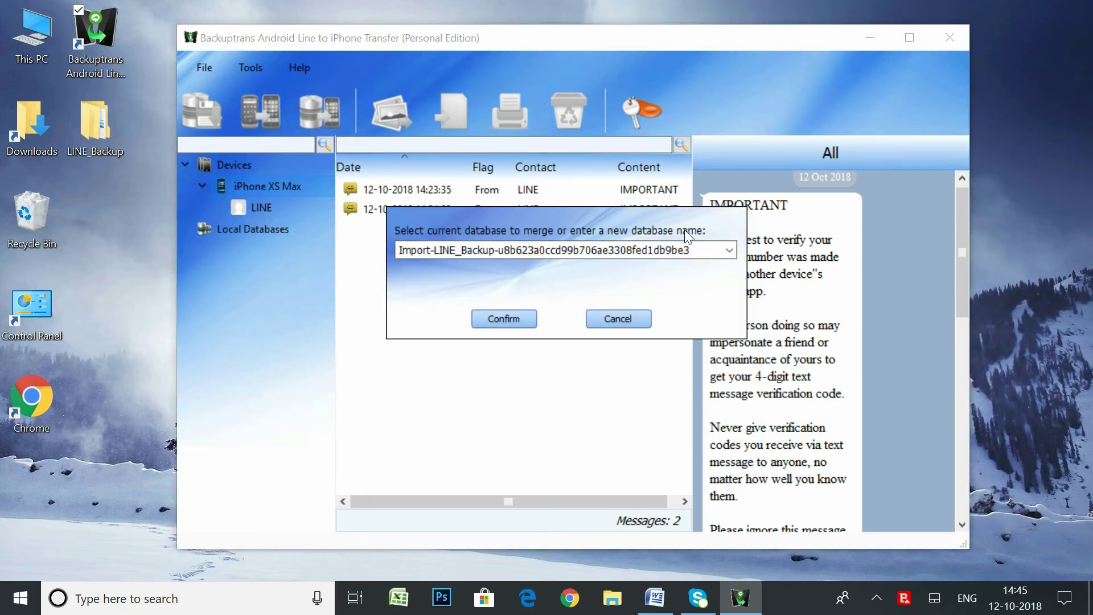
{"action": "left_click", "coordinate": [513, 317]}
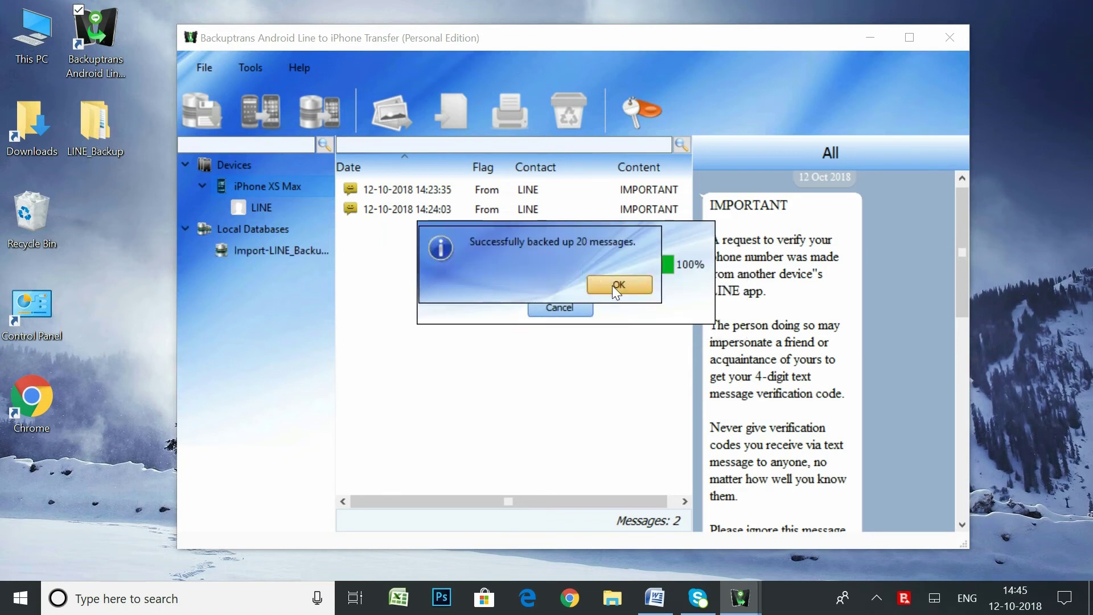
{"action": "left_click", "coordinate": [619, 285]}
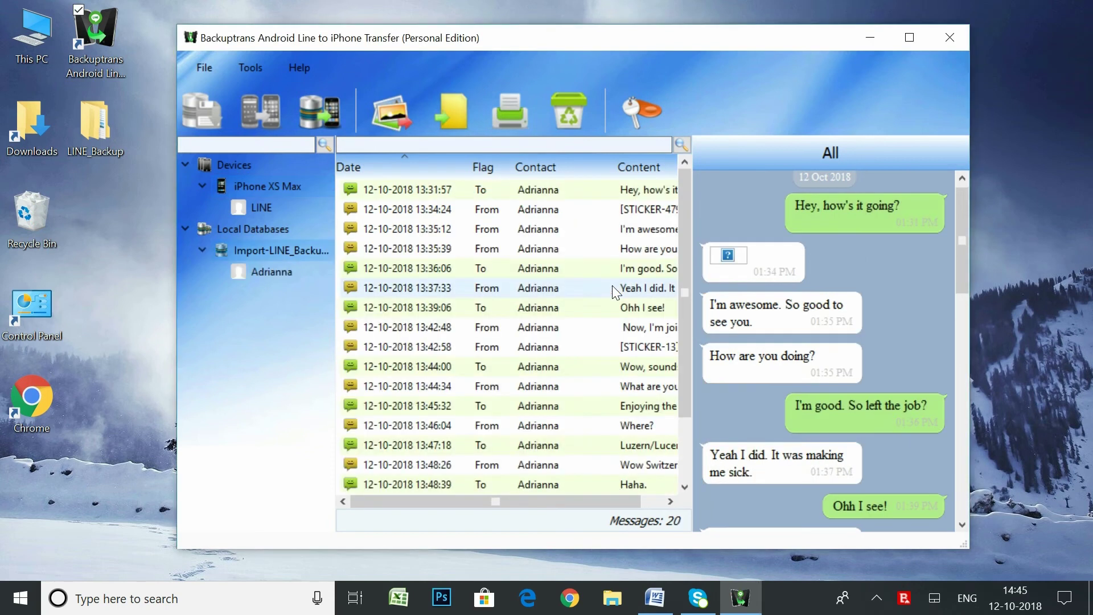
Step: Review the imported contact's conversation to its end and view the attached bridge photo at full size
{"action": "left_click", "coordinate": [273, 272]}
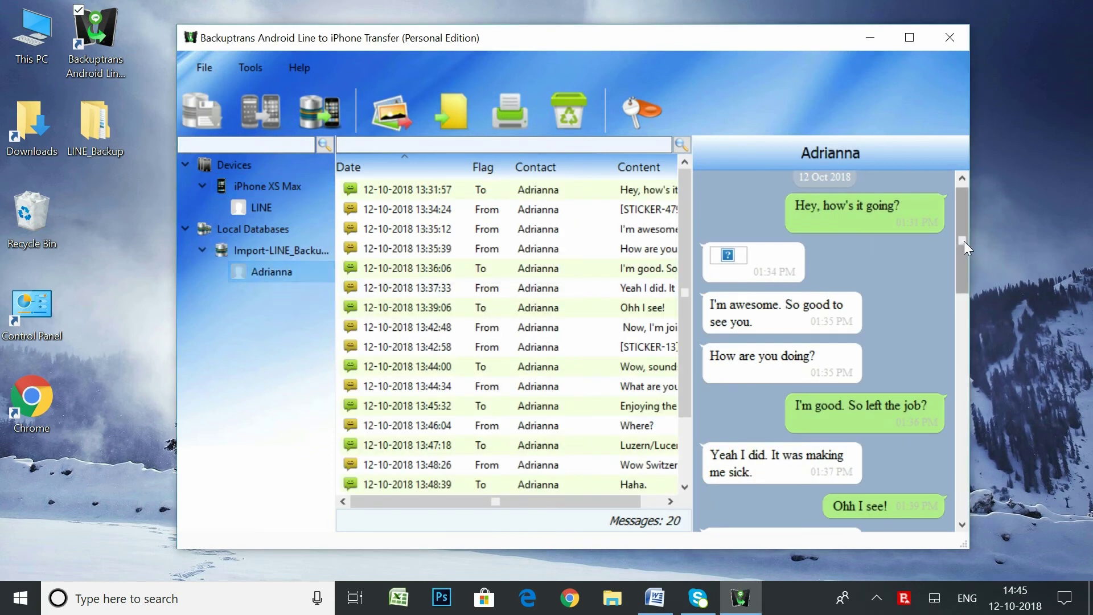
{"action": "left_click_drag", "start_coordinate": [964, 241], "coordinate": [961, 482]}
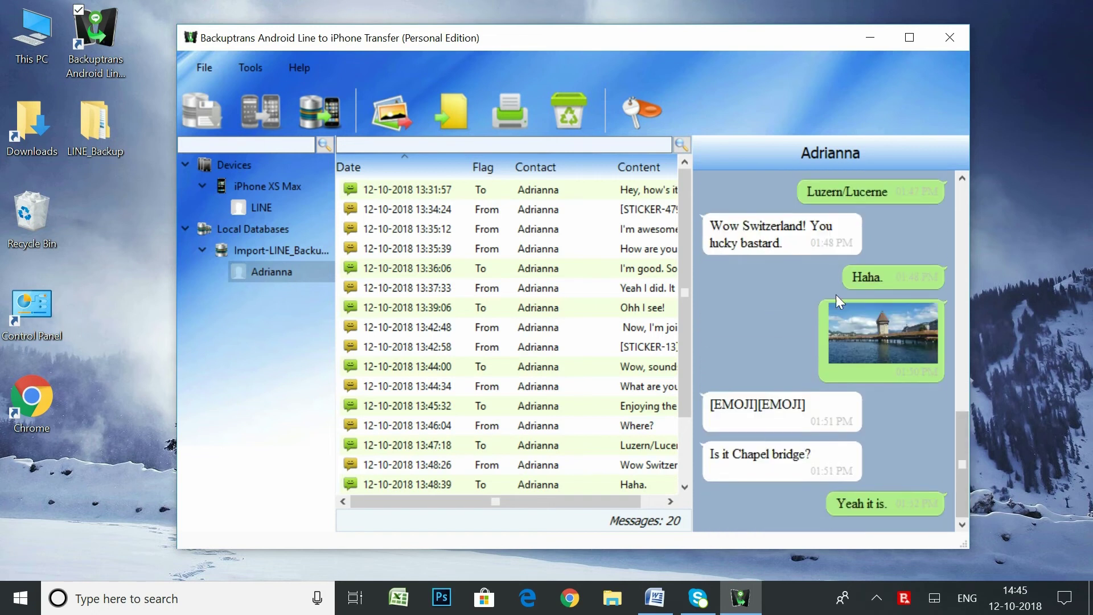
{"action": "left_click", "coordinate": [860, 336]}
{"action": "double_click", "coordinate": [860, 336]}
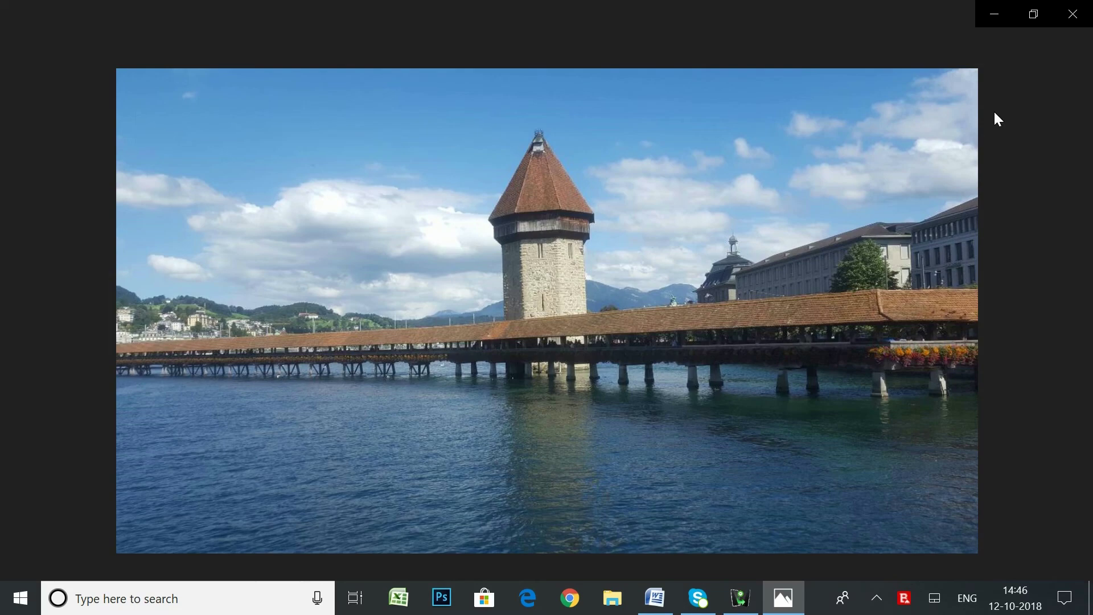
{"action": "left_click", "coordinate": [1073, 16]}
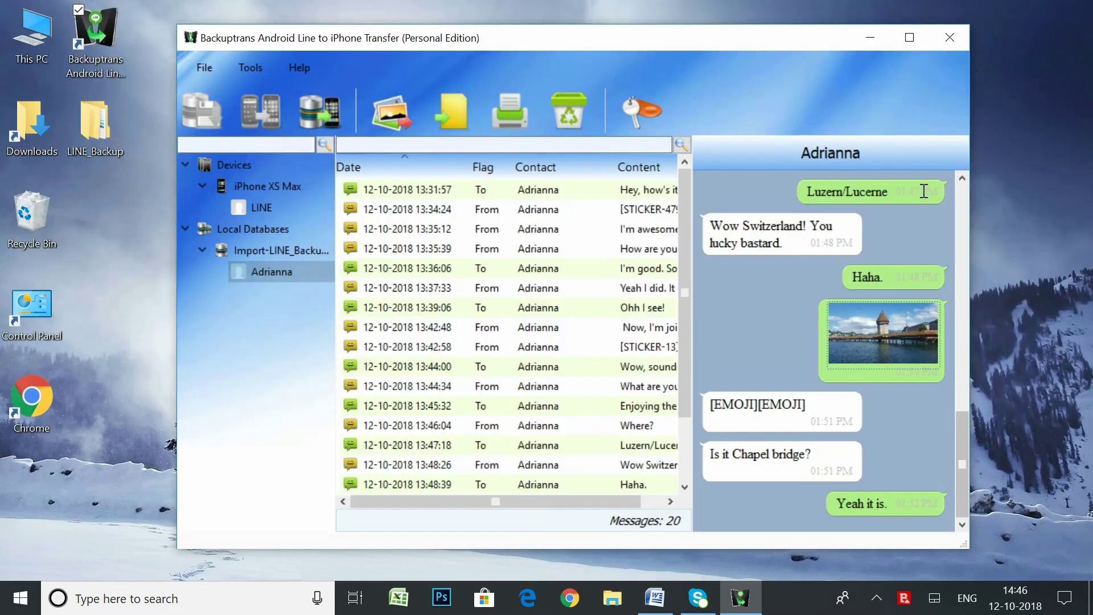
Step: Transfer the imported contact's messages to the iPhone XS Max, acknowledging the restore notes and the completion message
{"action": "right_click", "coordinate": [278, 271]}
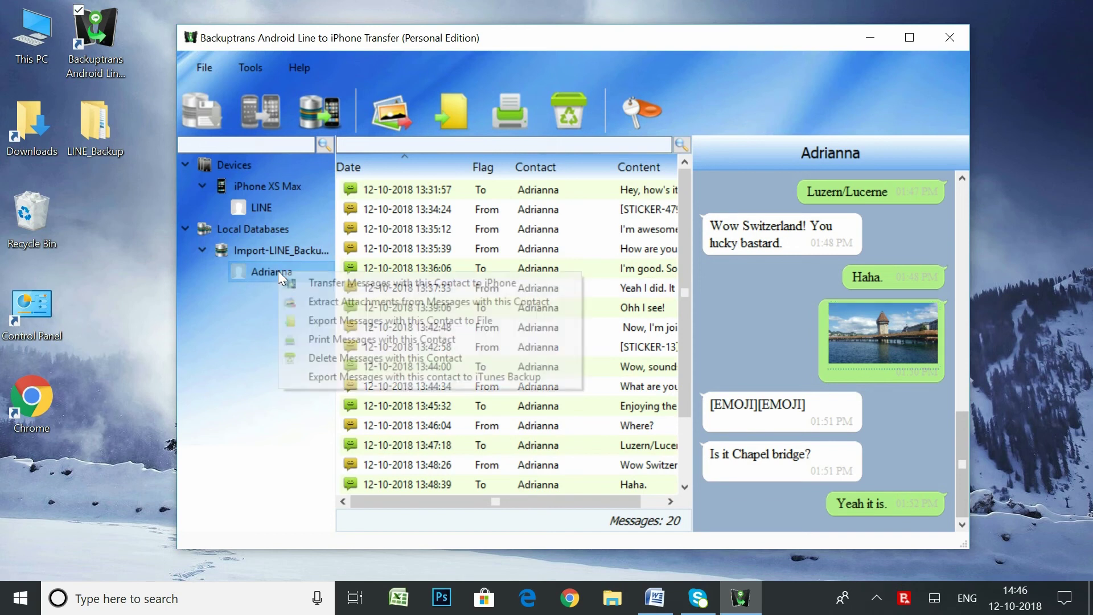
{"action": "left_click", "coordinate": [312, 283]}
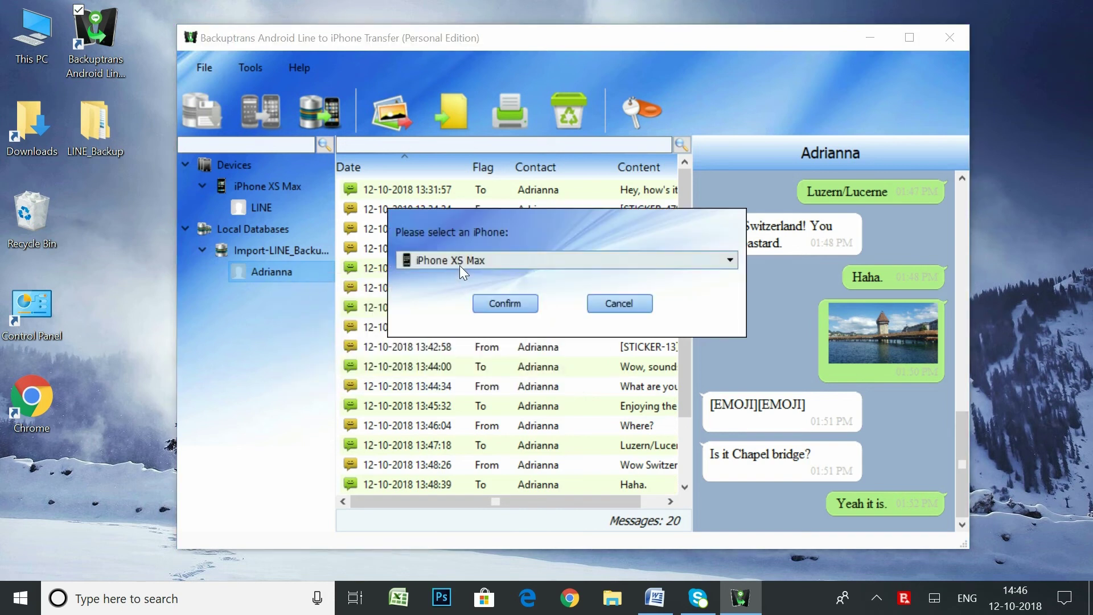
{"action": "left_click", "coordinate": [502, 301]}
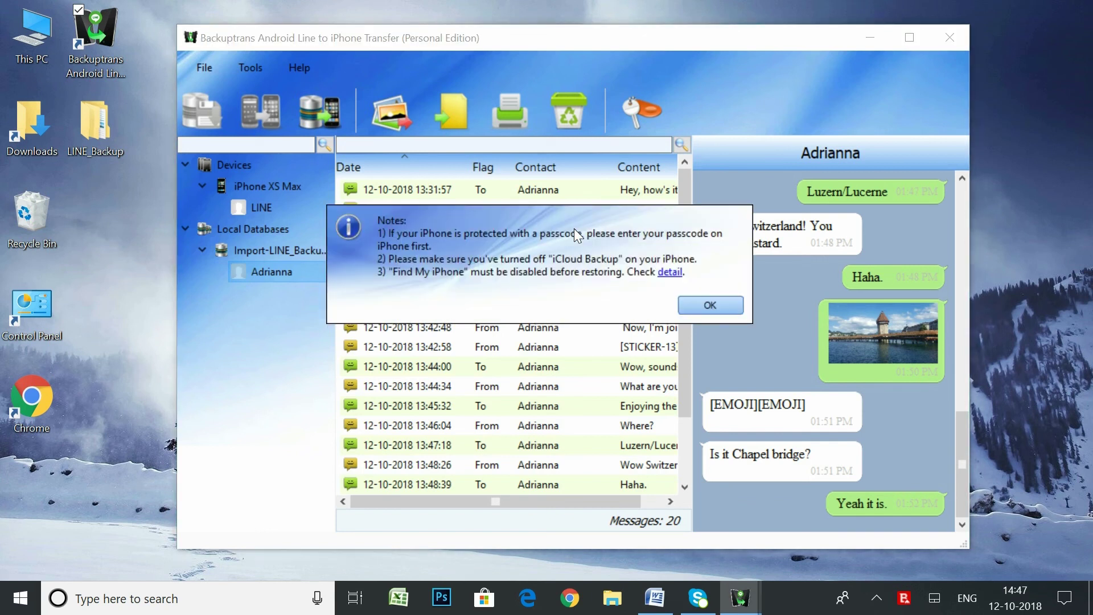
{"action": "left_click", "coordinate": [705, 306]}
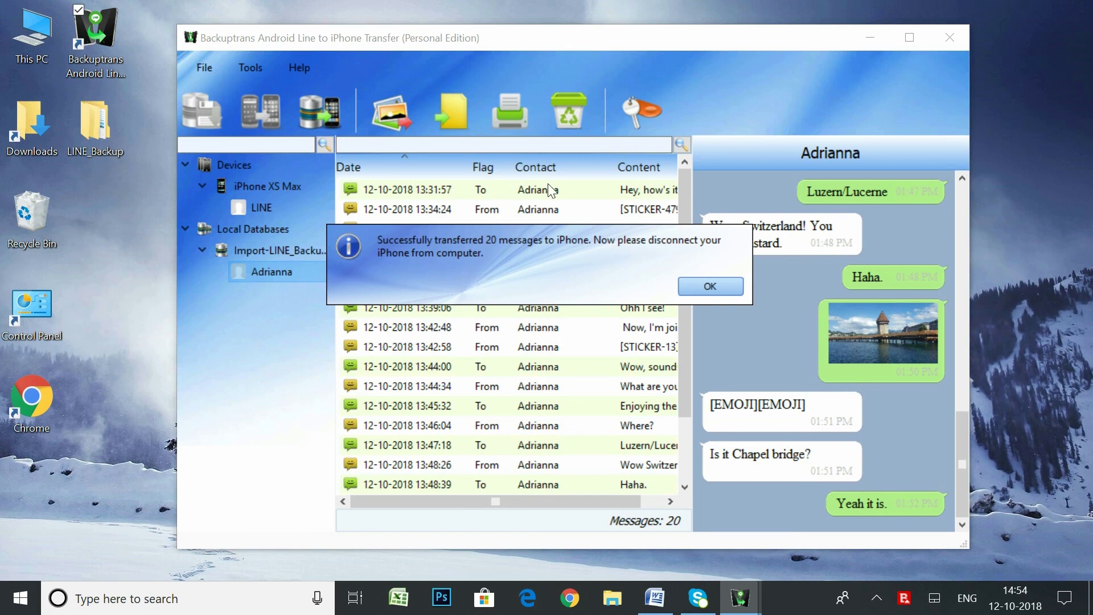
{"action": "left_click", "coordinate": [710, 286]}
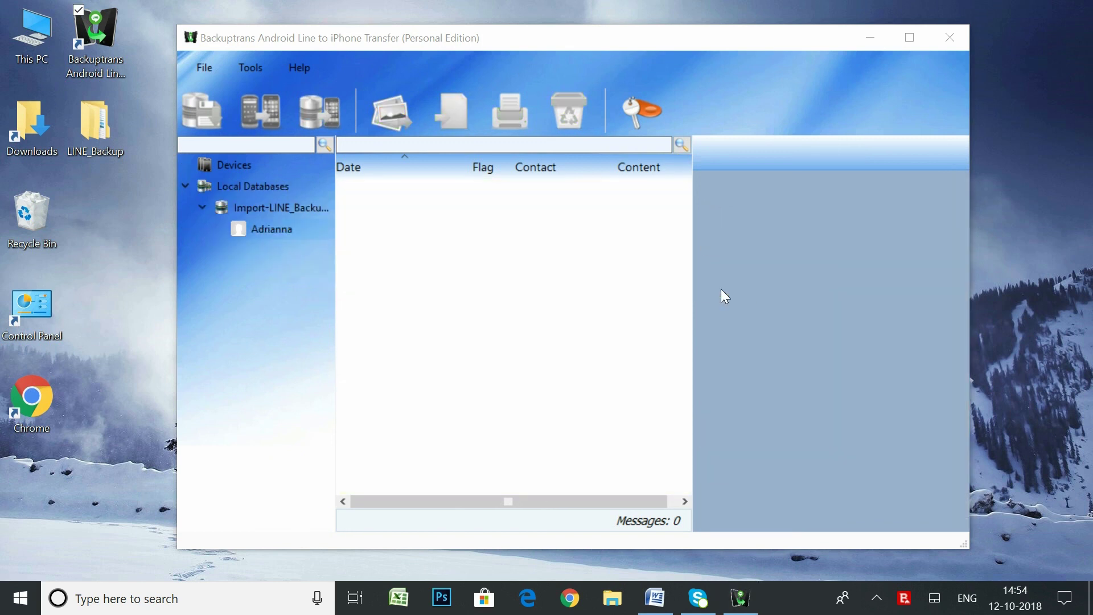